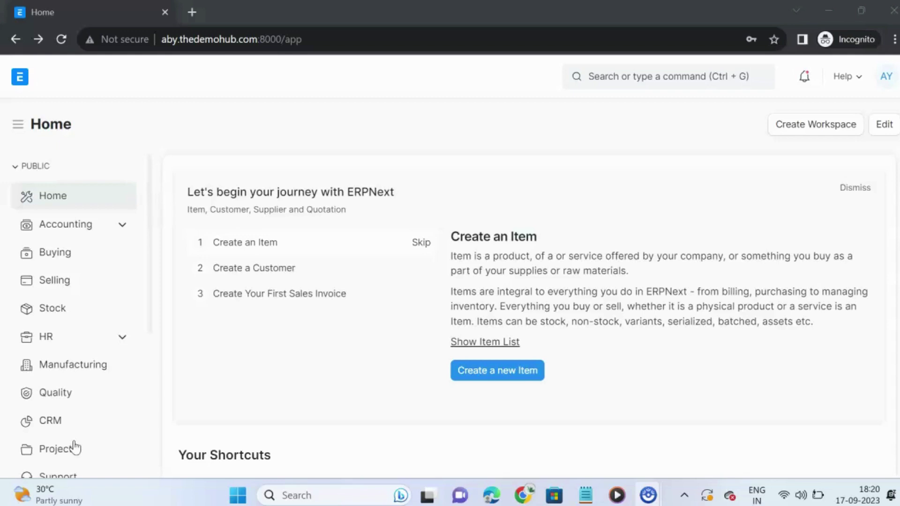
Search 'Ema' in the awesome bar and open the Email Group list
{"action": "left_click", "coordinate": [613, 76]}
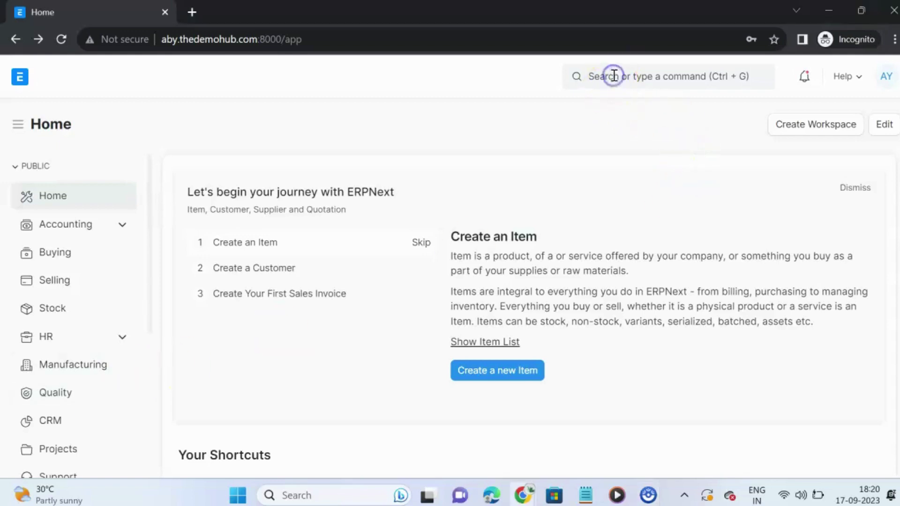
{"action": "type", "text": "Ema"}
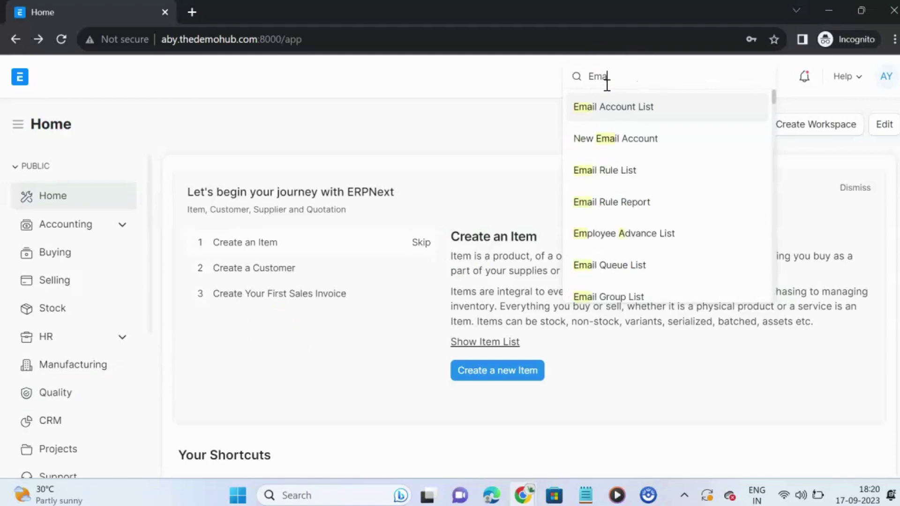
{"action": "left_click", "coordinate": [671, 126]}
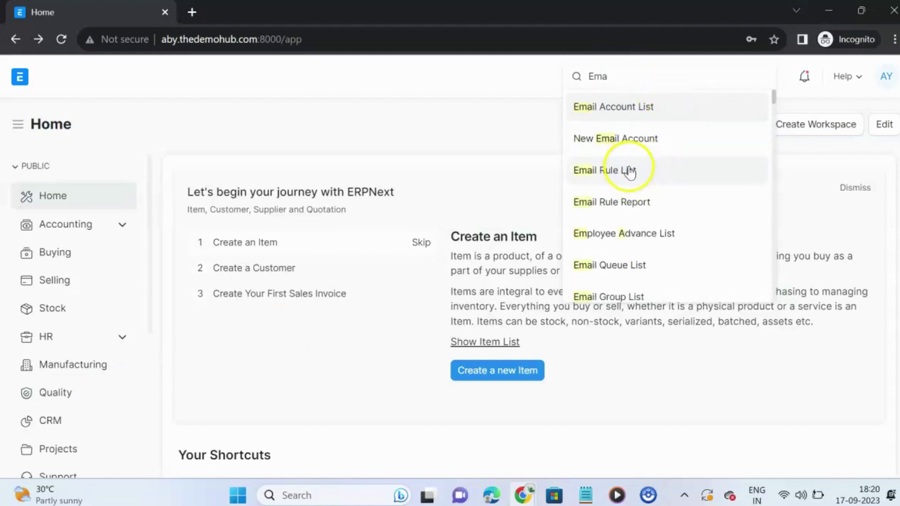
{"action": "left_click", "coordinate": [621, 293]}
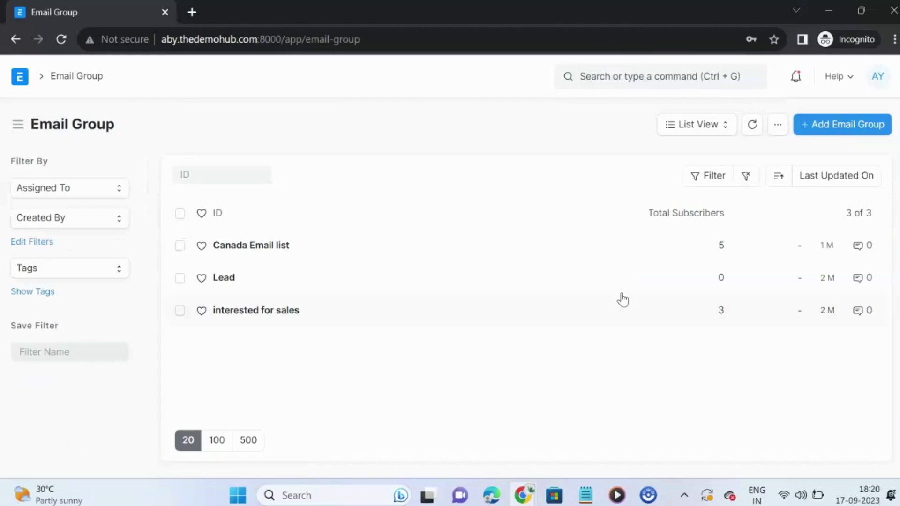
{"action": "left_click", "coordinate": [610, 301]}
Look at a new Email Group form, discard it, then open the Canada Email list group
{"action": "left_click", "coordinate": [838, 124]}
{"action": "left_click", "coordinate": [290, 212]}
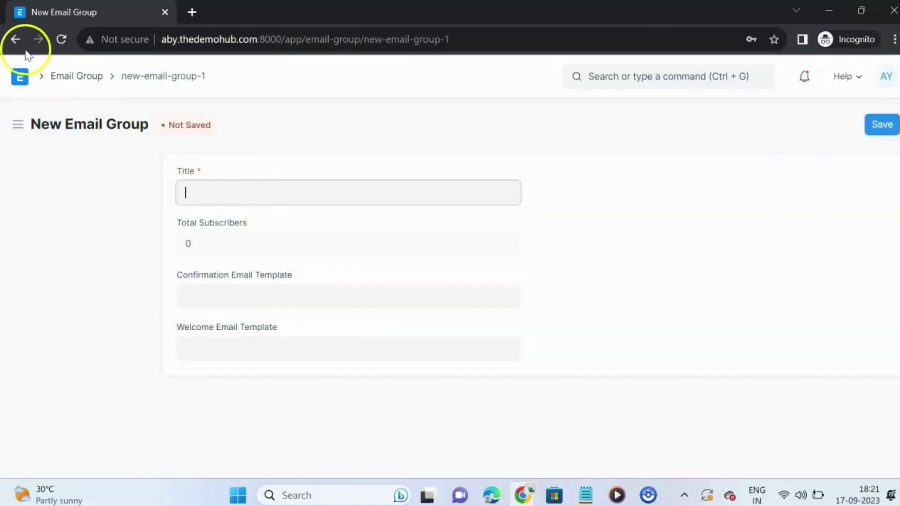
{"action": "left_click", "coordinate": [16, 39]}
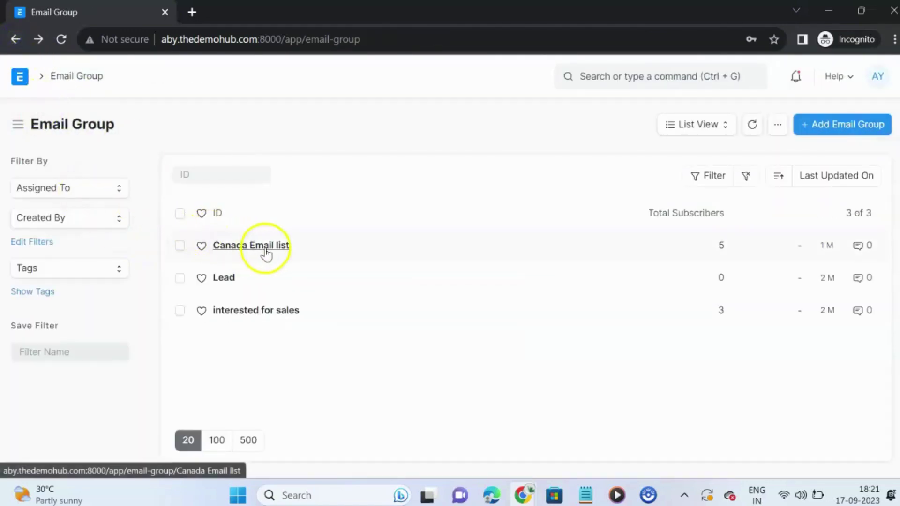
{"action": "left_click", "coordinate": [265, 252]}
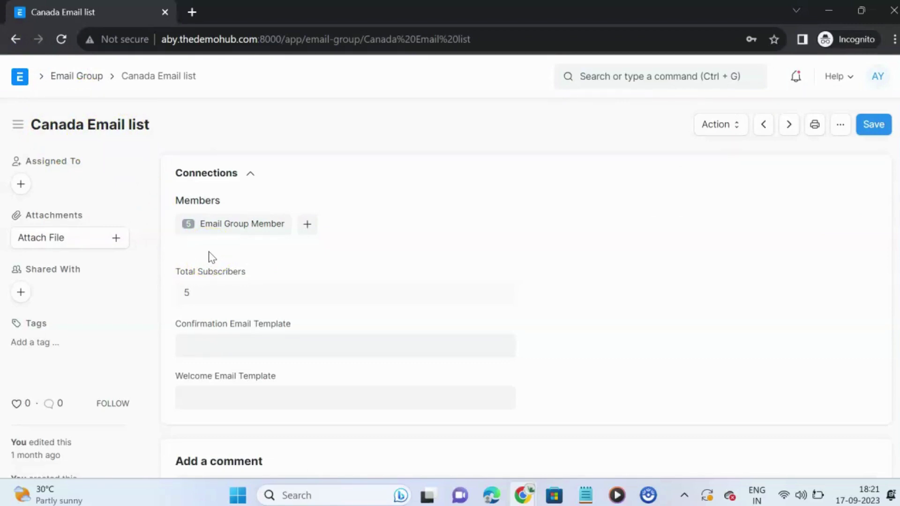
Review Canada Email list's five members, discard an unsaved new member, and return to the groups
{"action": "left_click", "coordinate": [237, 224]}
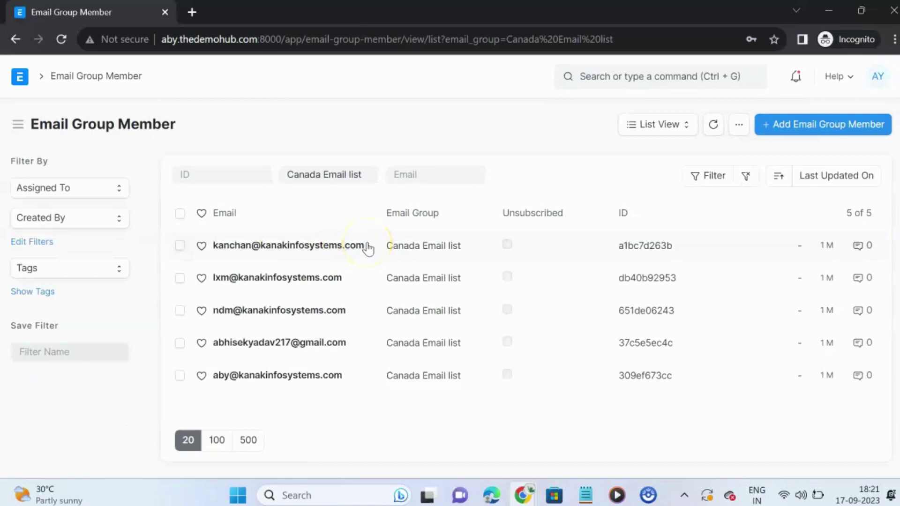
{"action": "left_click", "coordinate": [807, 126]}
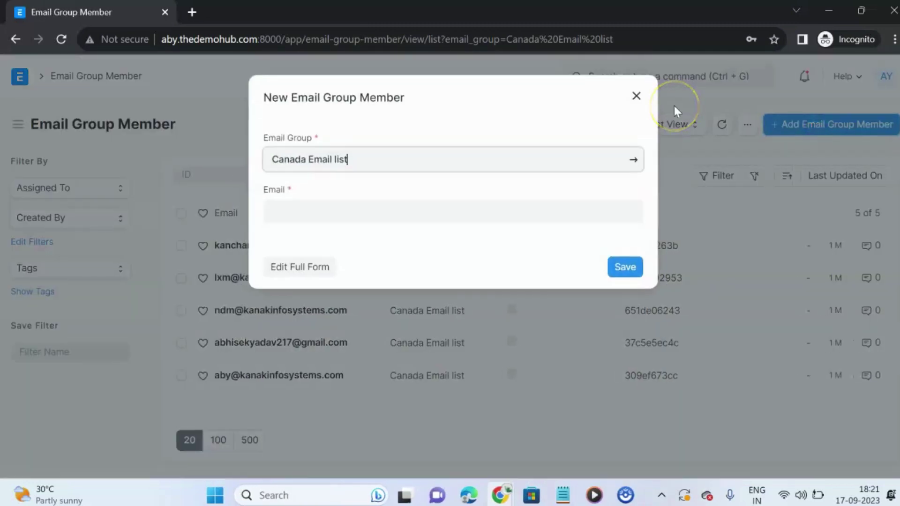
{"action": "left_click", "coordinate": [636, 96]}
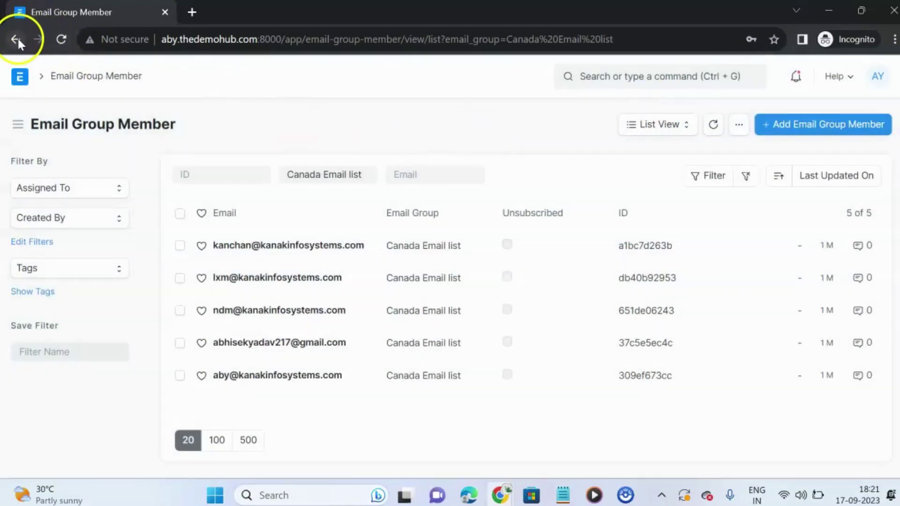
{"action": "left_click", "coordinate": [17, 40]}
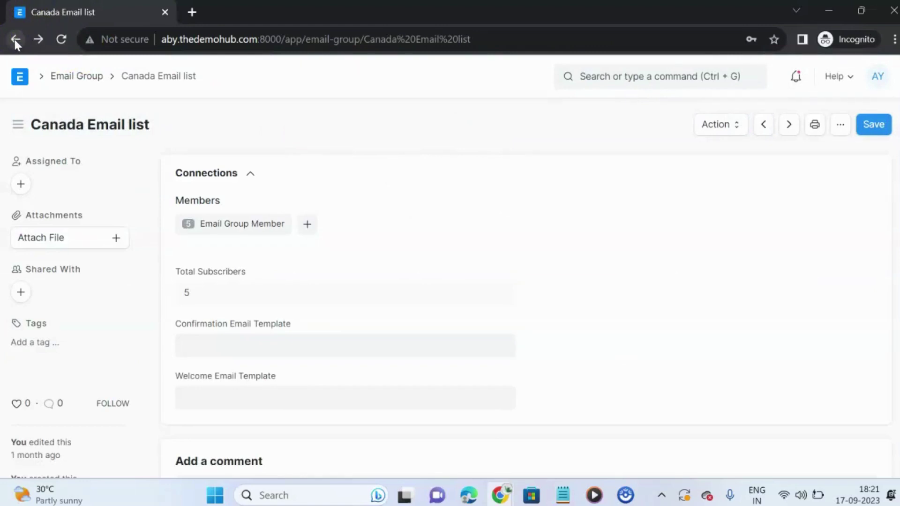
{"action": "left_click", "coordinate": [15, 39]}
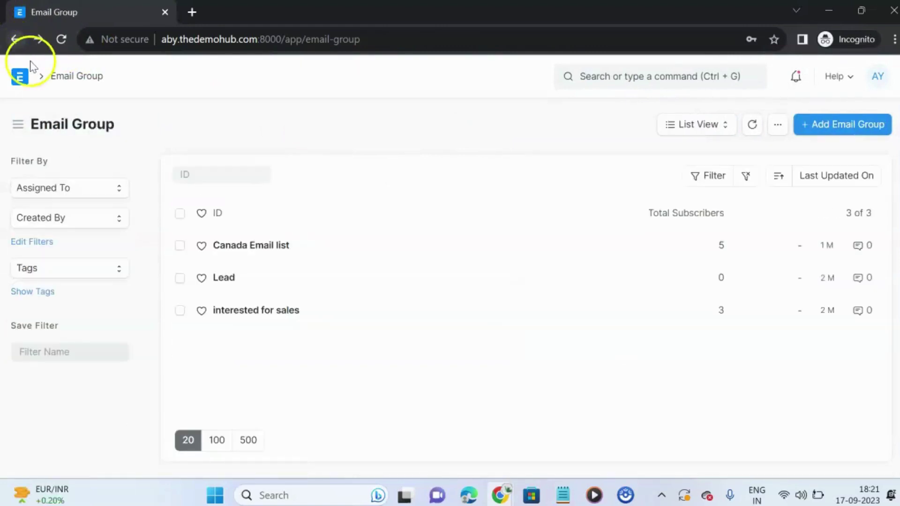
Open the interested for sales group and list its three Email Group Members
{"action": "left_click", "coordinate": [271, 317]}
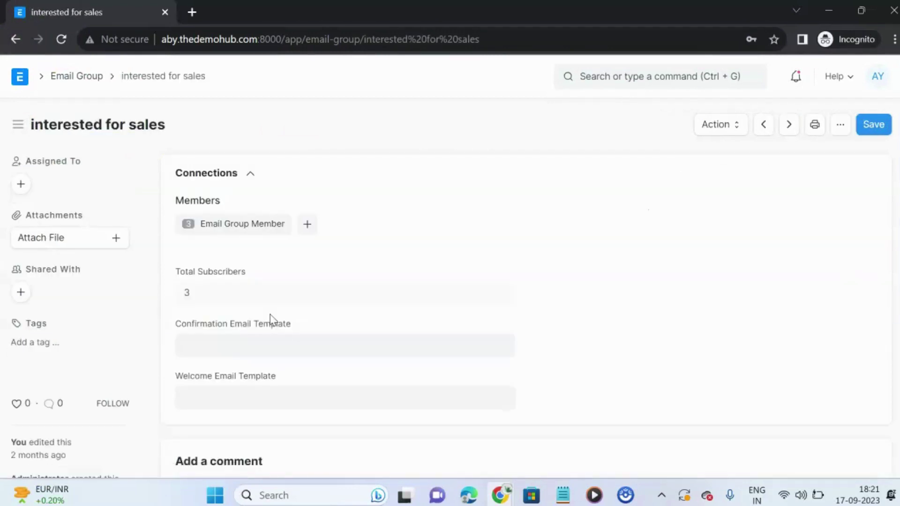
{"action": "left_click", "coordinate": [244, 227]}
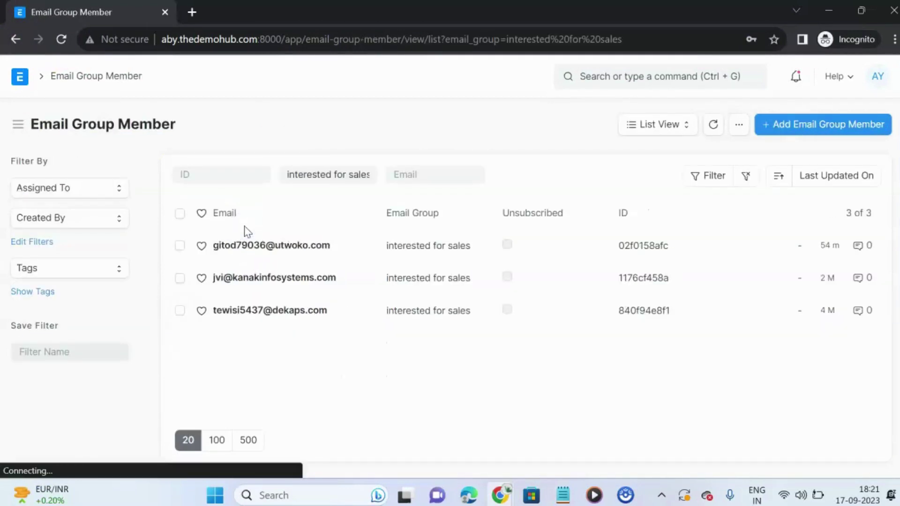
{"action": "left_click", "coordinate": [739, 125]}
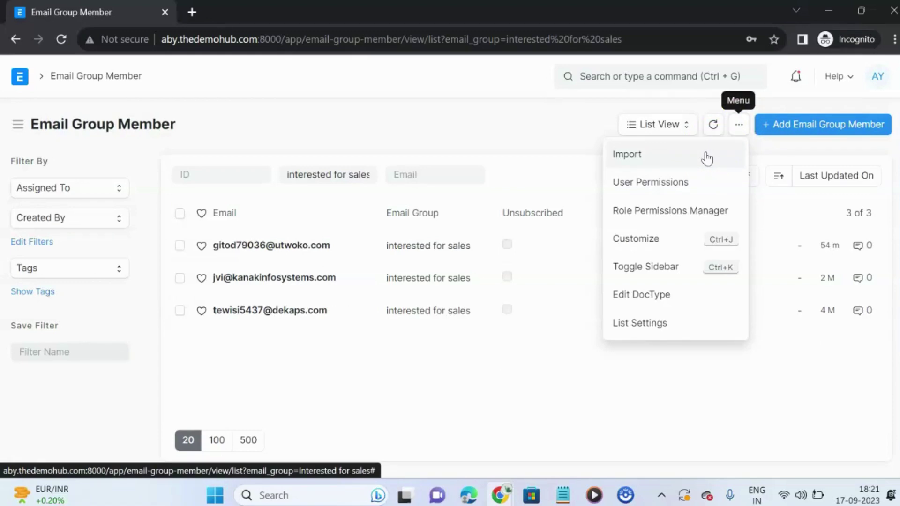
{"action": "left_click", "coordinate": [437, 118]}
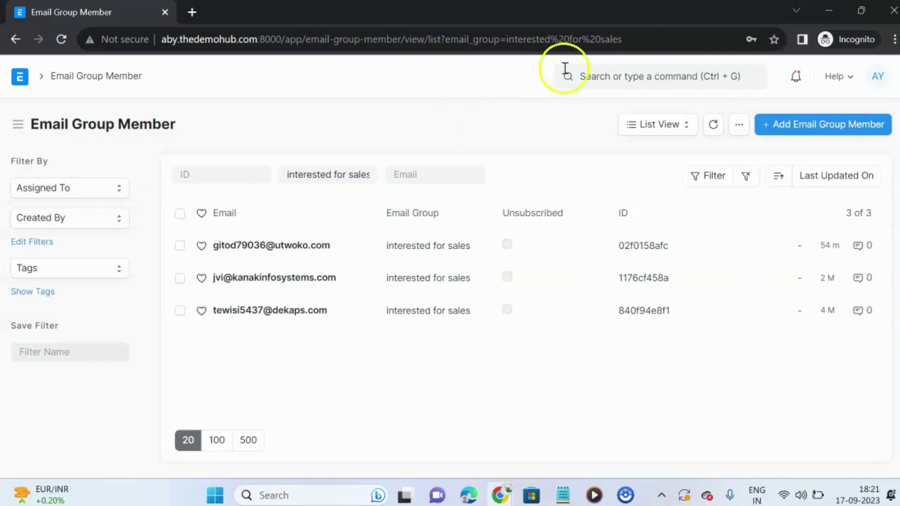
Search 'new' and start a new Newsletter from the Newsletter list
{"action": "left_click", "coordinate": [636, 76]}
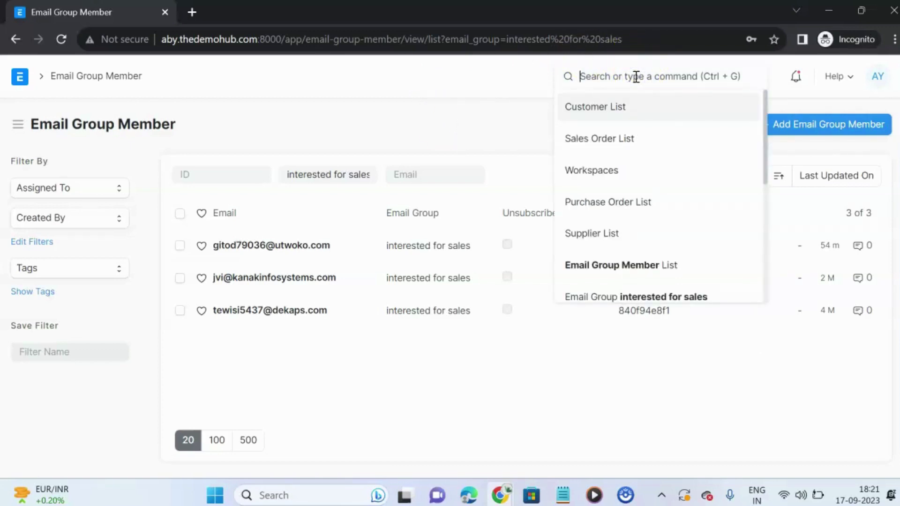
{"action": "type", "text": "new"}
{"action": "left_click", "coordinate": [614, 109]}
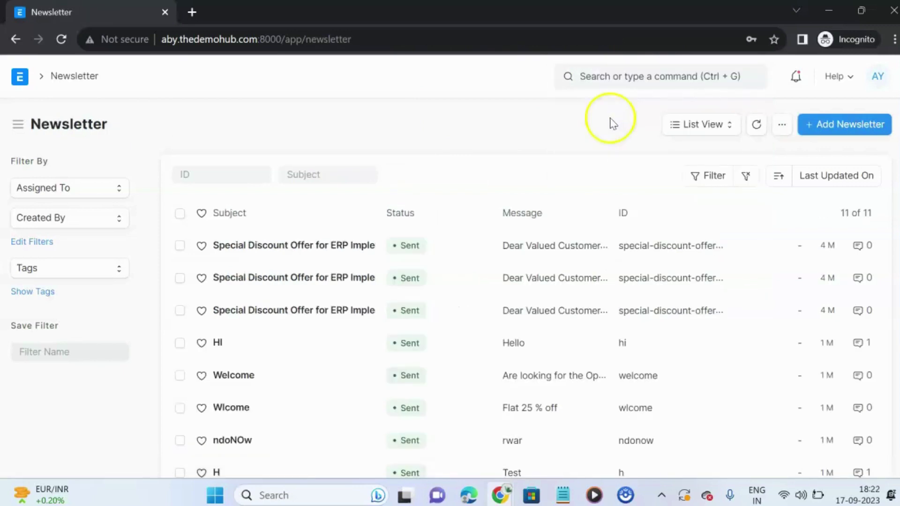
{"action": "left_click", "coordinate": [862, 125]}
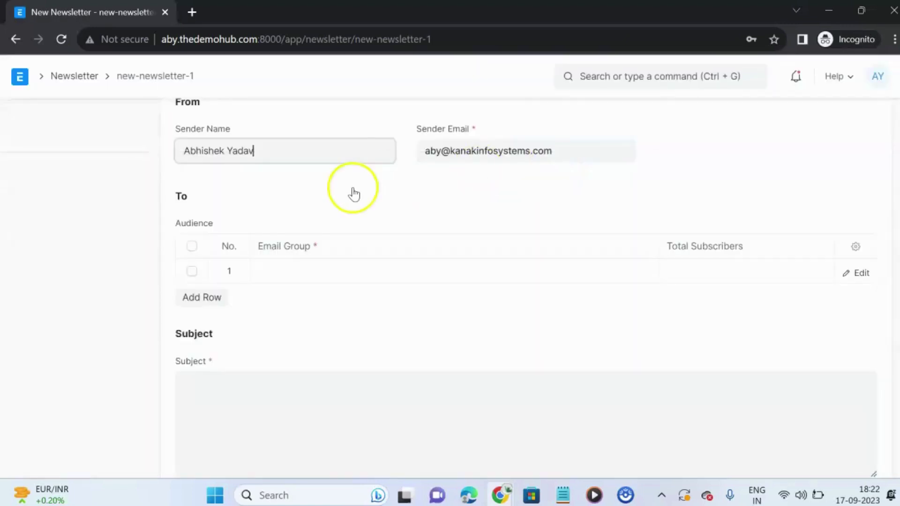
Replace the prefilled sender email with a different address
{"action": "scroll", "coordinate": [328, 187], "scroll_direction": "up", "scroll_amount": 2}
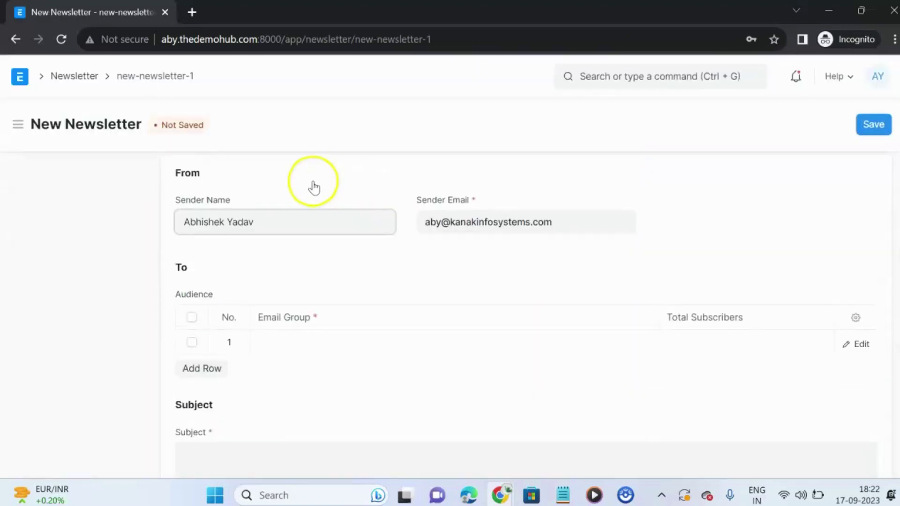
{"action": "triple_click", "coordinate": [464, 229]}
{"action": "key", "text": "BackSpace"}
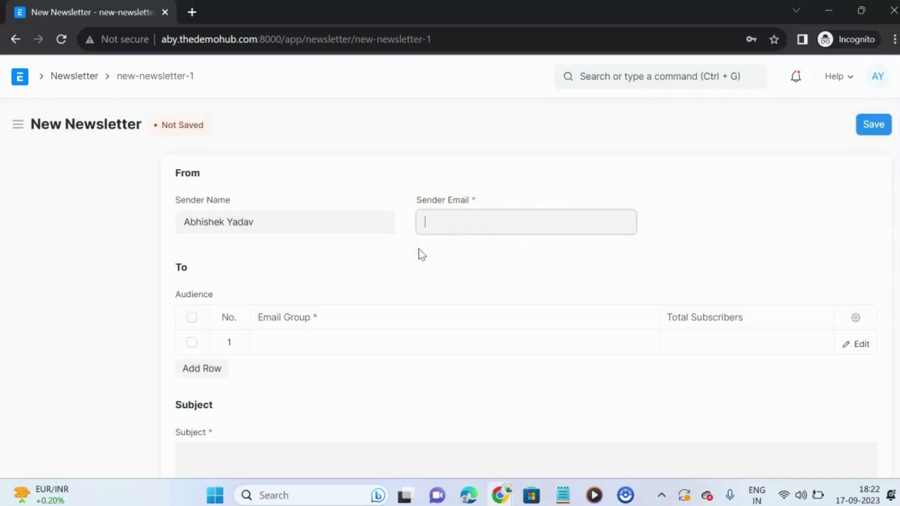
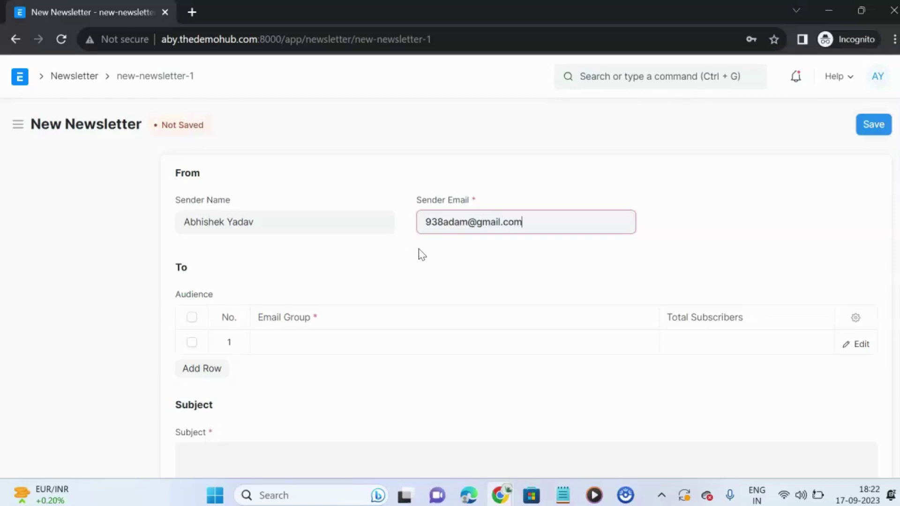
{"action": "scroll", "coordinate": [427, 251], "scroll_direction": "down", "scroll_amount": 1}
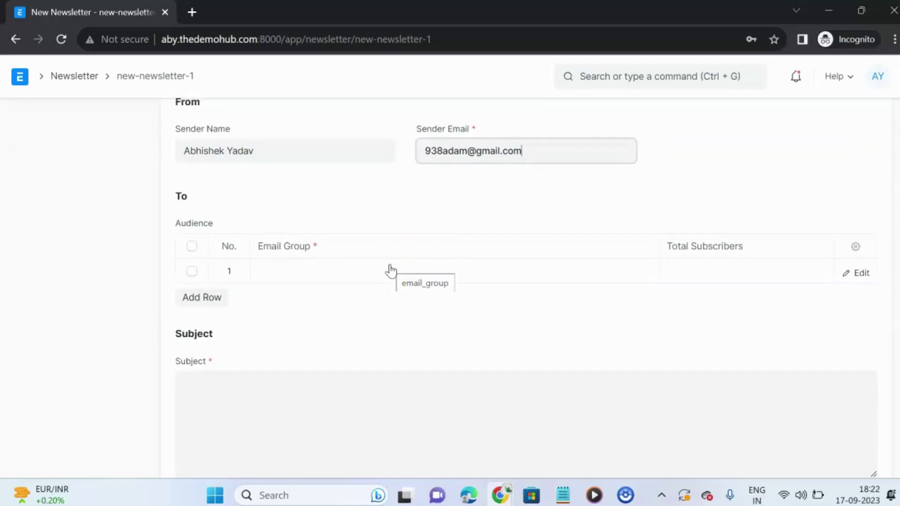
Put Canada Email list in audience row 1 and interested for sales in row 2
{"action": "left_click", "coordinate": [198, 297]}
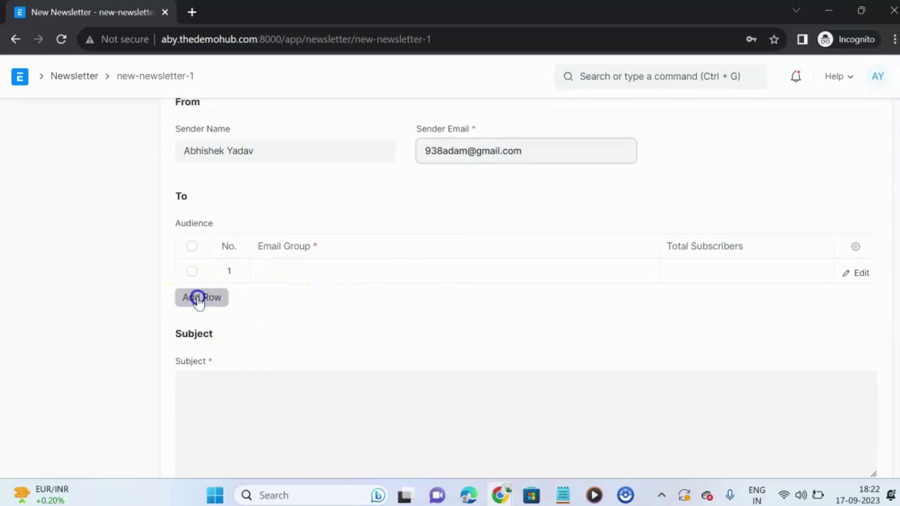
{"action": "left_click", "coordinate": [279, 268]}
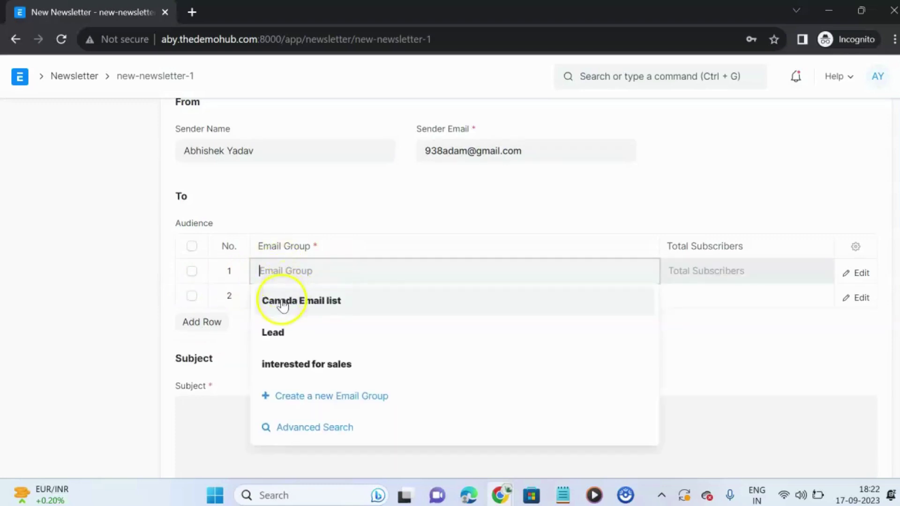
{"action": "left_click", "coordinate": [281, 302]}
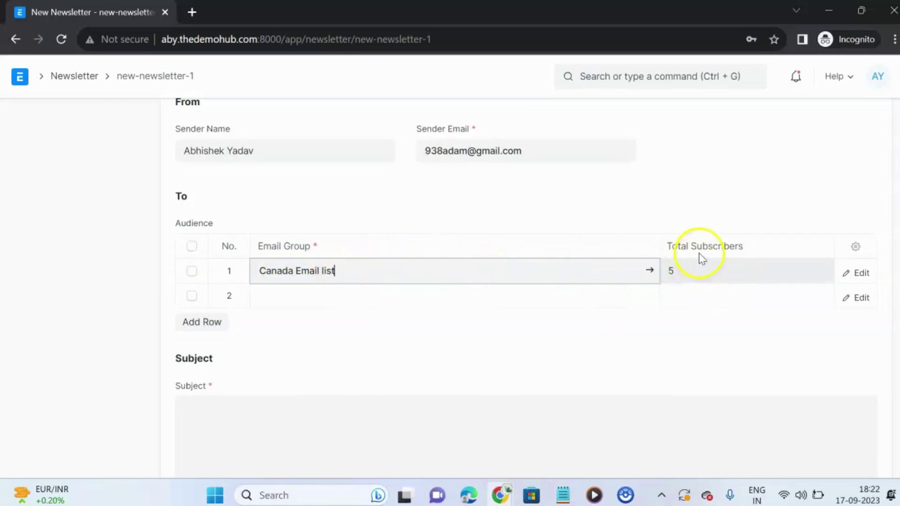
{"action": "left_click", "coordinate": [301, 294]}
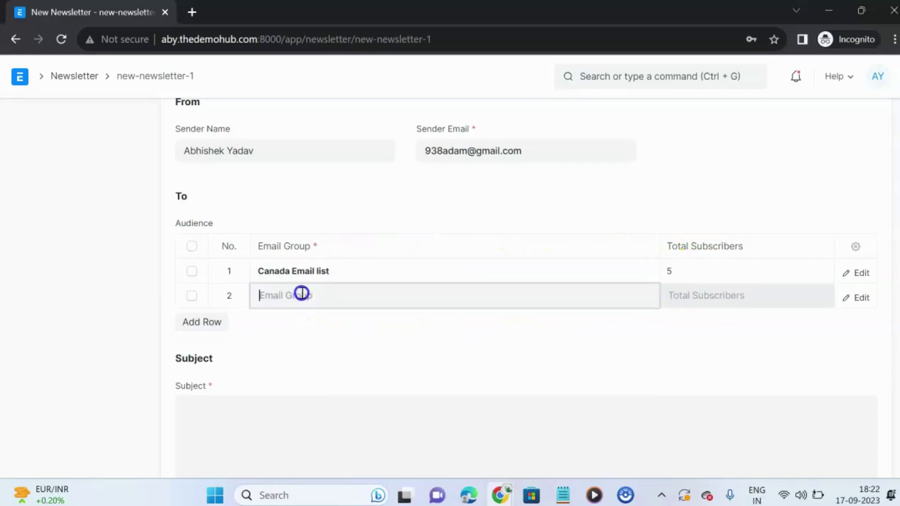
{"action": "left_click", "coordinate": [302, 294]}
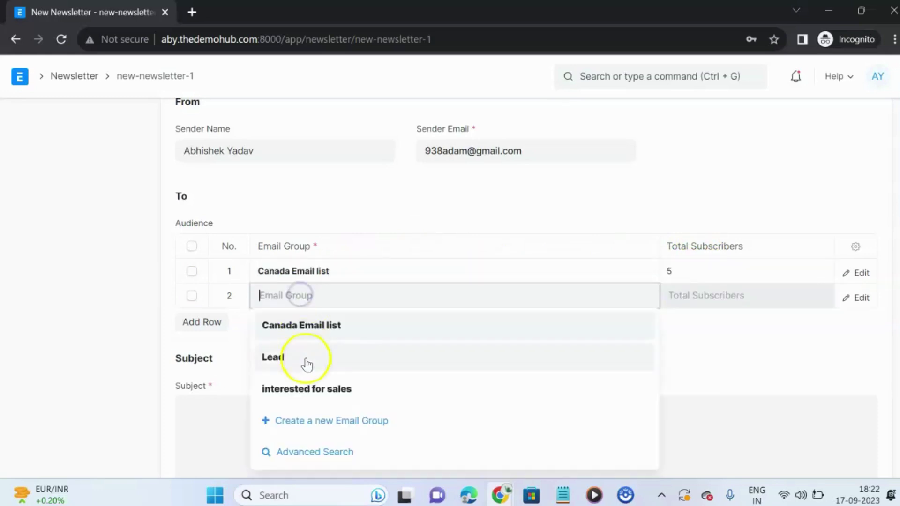
{"action": "left_click", "coordinate": [308, 389]}
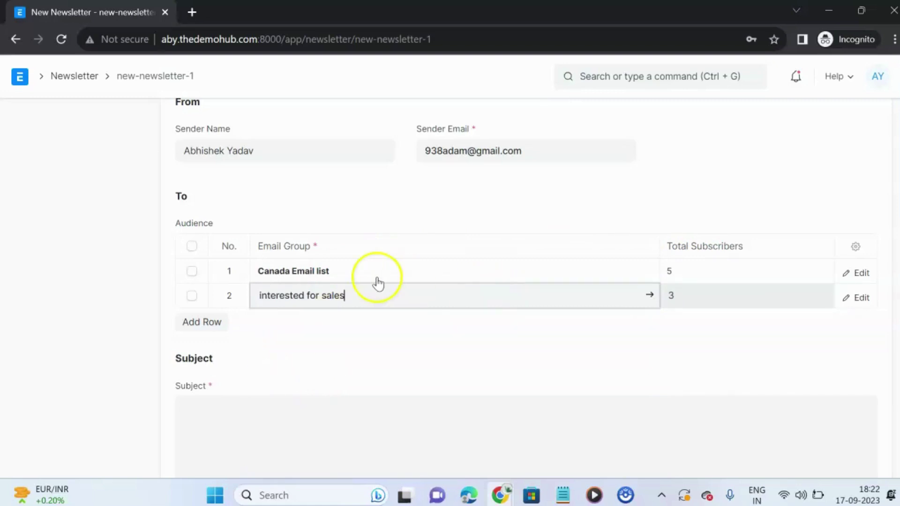
{"action": "scroll", "coordinate": [354, 276], "scroll_direction": "down", "scroll_amount": 1}
{"action": "scroll", "coordinate": [354, 274], "scroll_direction": "up", "scroll_amount": 1}
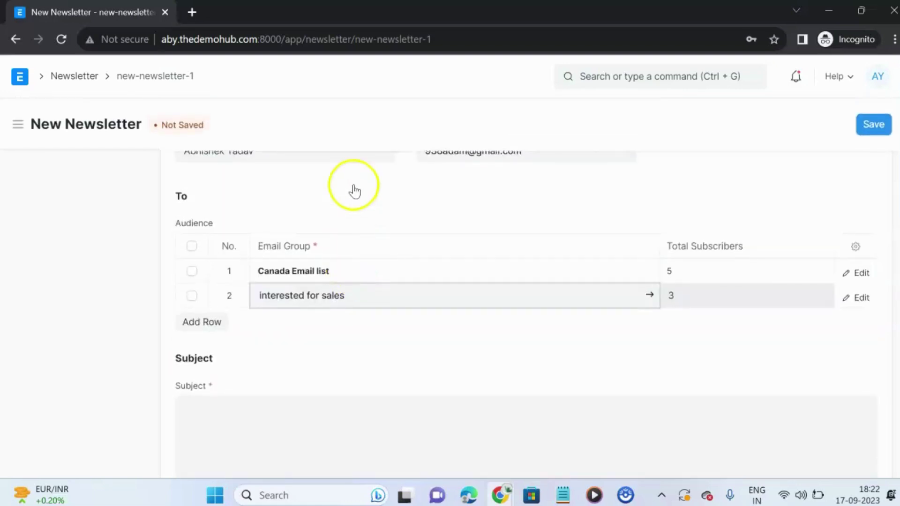
{"action": "scroll", "coordinate": [352, 187], "scroll_direction": "down", "scroll_amount": 4}
Paste the iPhone 15 announcement into the message and remove its bold formatting
{"action": "scroll", "coordinate": [354, 185], "scroll_direction": "up", "scroll_amount": 1}
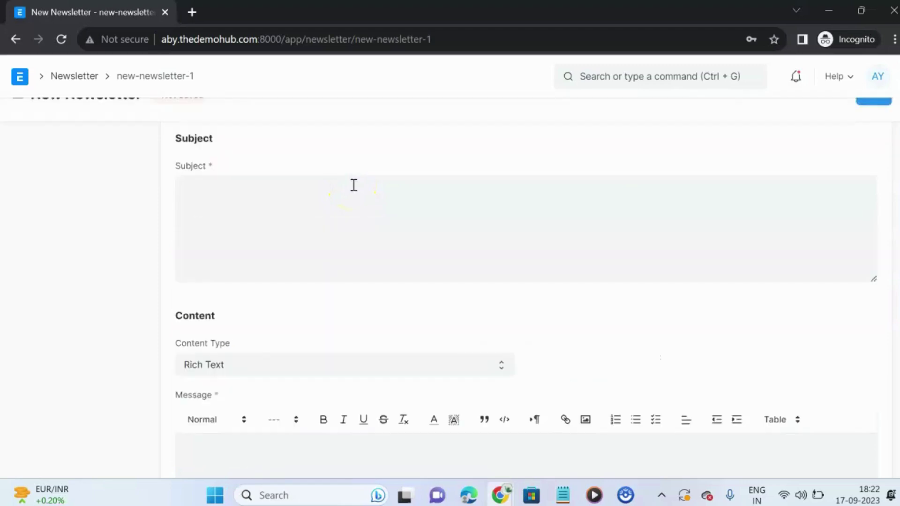
{"action": "left_click", "coordinate": [297, 219]}
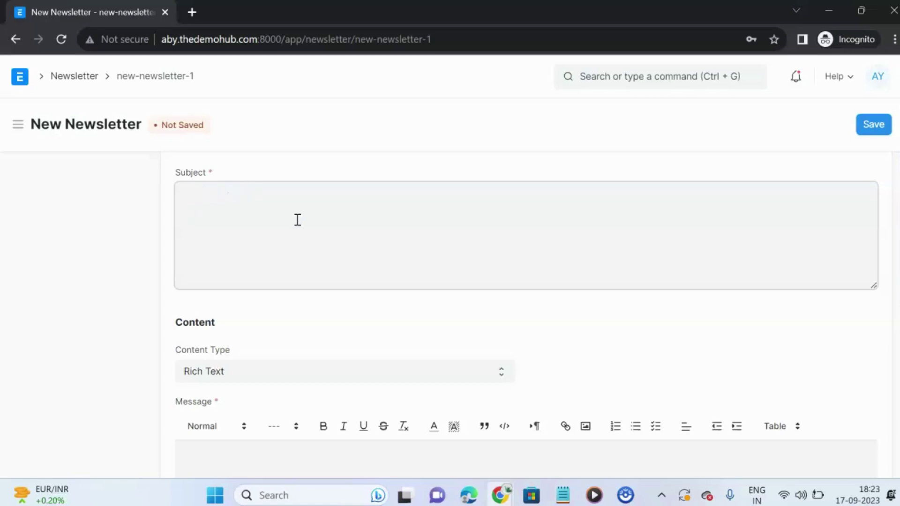
{"action": "scroll", "coordinate": [290, 222], "scroll_direction": "down", "scroll_amount": 8}
{"action": "scroll", "coordinate": [277, 230], "scroll_direction": "up", "scroll_amount": 3}
{"action": "left_click", "coordinate": [268, 256]}
{"action": "key", "text": "ctrl+v"}
{"action": "scroll", "coordinate": [249, 268], "scroll_direction": "up", "scroll_amount": 5}
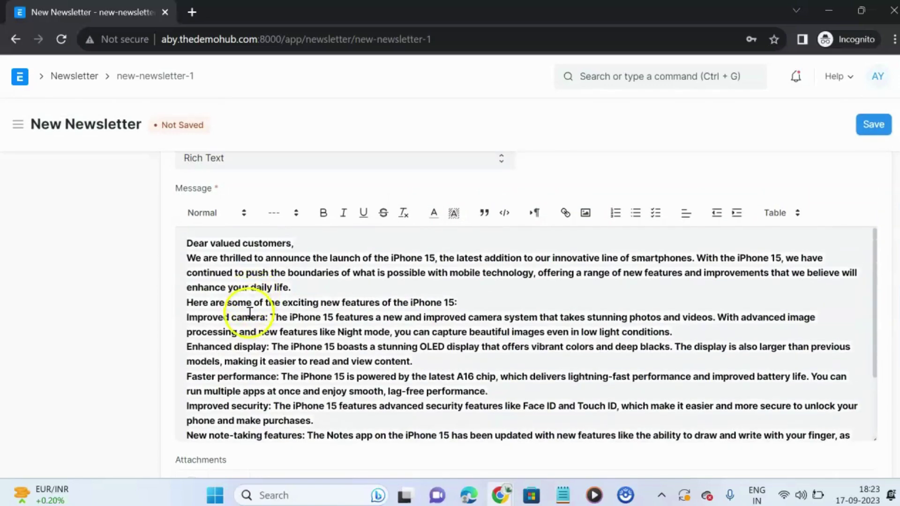
{"action": "key", "text": "ctrl+a"}
{"action": "key", "text": "ctrl+b"}
{"action": "scroll", "coordinate": [424, 297], "scroll_direction": "up", "scroll_amount": 5}
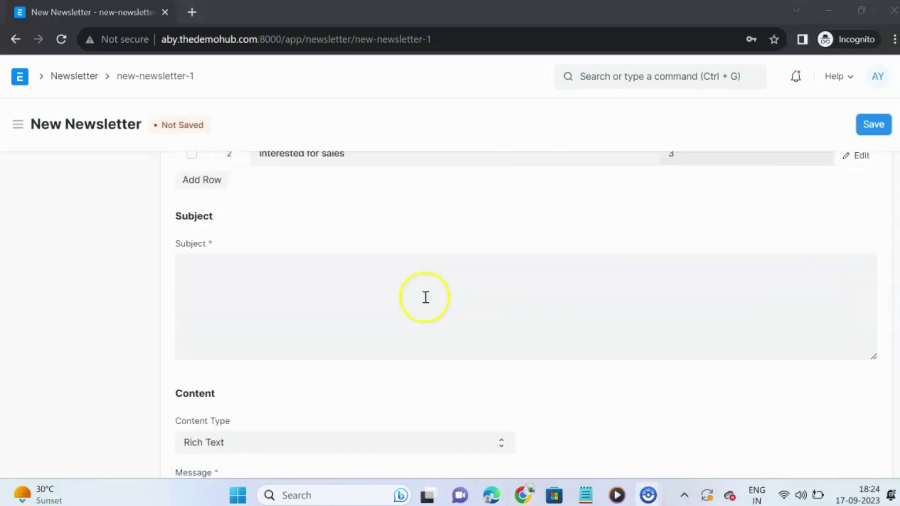
{"action": "scroll", "coordinate": [396, 293], "scroll_direction": "down", "scroll_amount": 3}
{"action": "scroll", "coordinate": [396, 298], "scroll_direction": "down", "scroll_amount": 3}
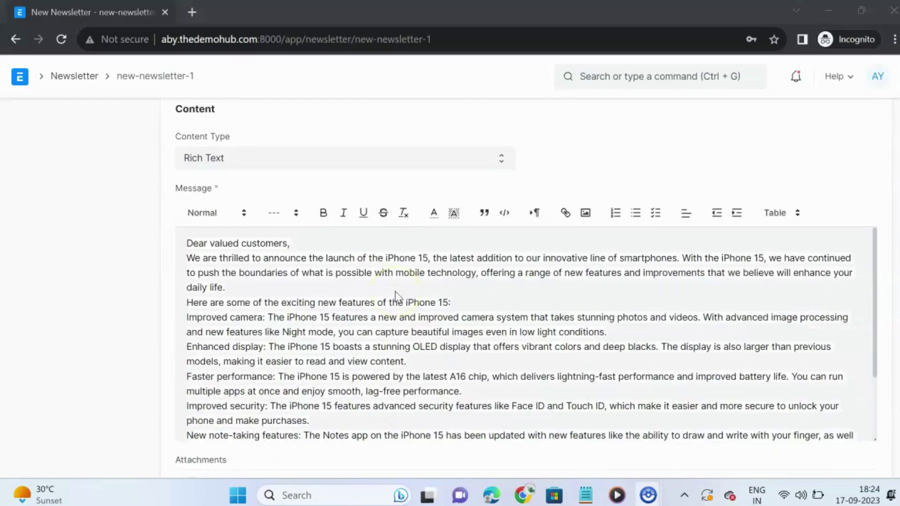
{"action": "scroll", "coordinate": [370, 328], "scroll_direction": "up", "scroll_amount": 9}
Enter the subject 'Features the iPhone 15' and save the newsletter
{"action": "left_click", "coordinate": [209, 408]}
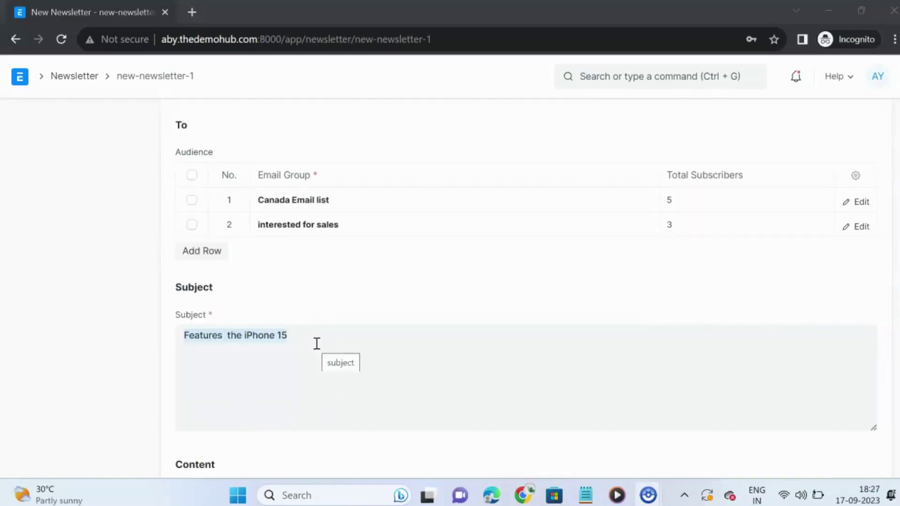
{"action": "left_click", "coordinate": [317, 344]}
{"action": "scroll", "coordinate": [316, 343], "scroll_direction": "up", "scroll_amount": 5}
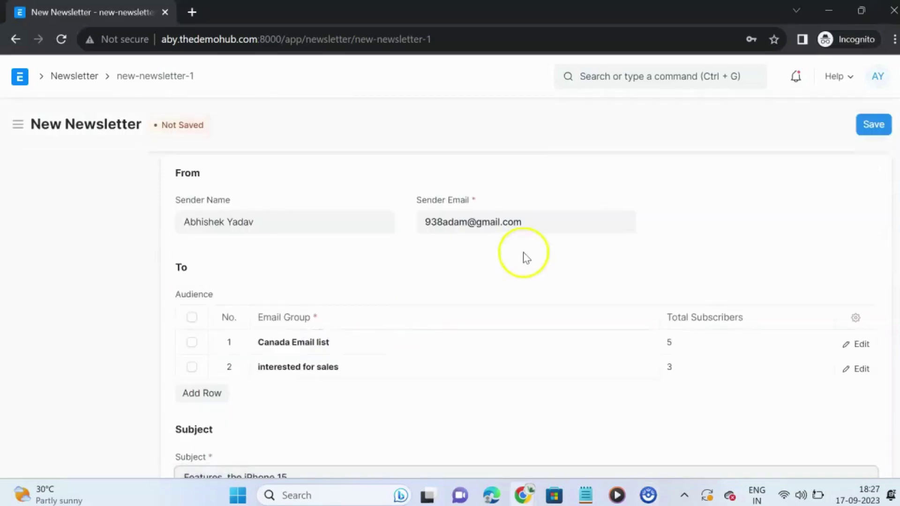
{"action": "left_click", "coordinate": [872, 123]}
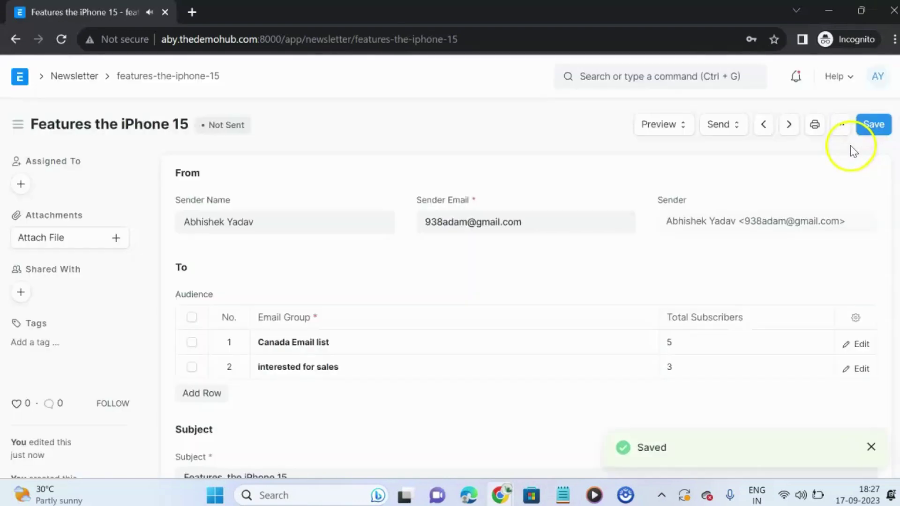
{"action": "left_click", "coordinate": [726, 128]}
{"action": "left_click", "coordinate": [734, 153]}
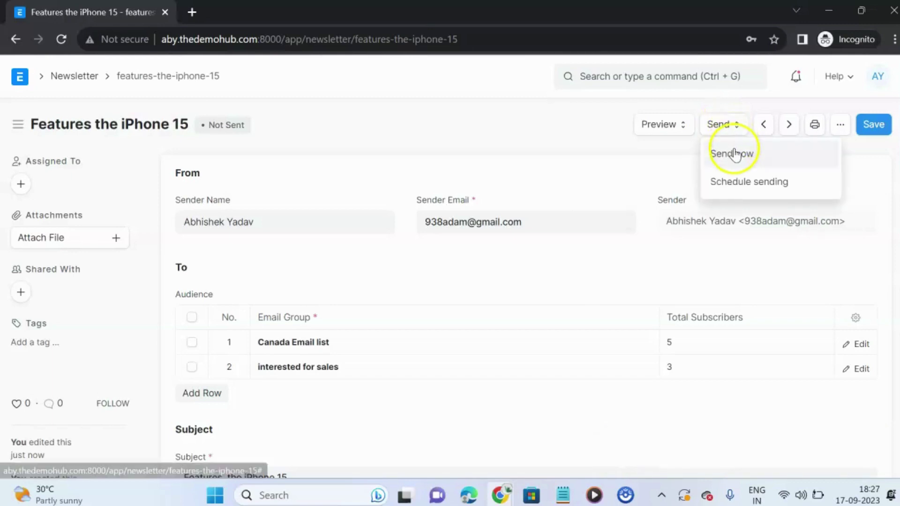
{"action": "left_click", "coordinate": [746, 184]}
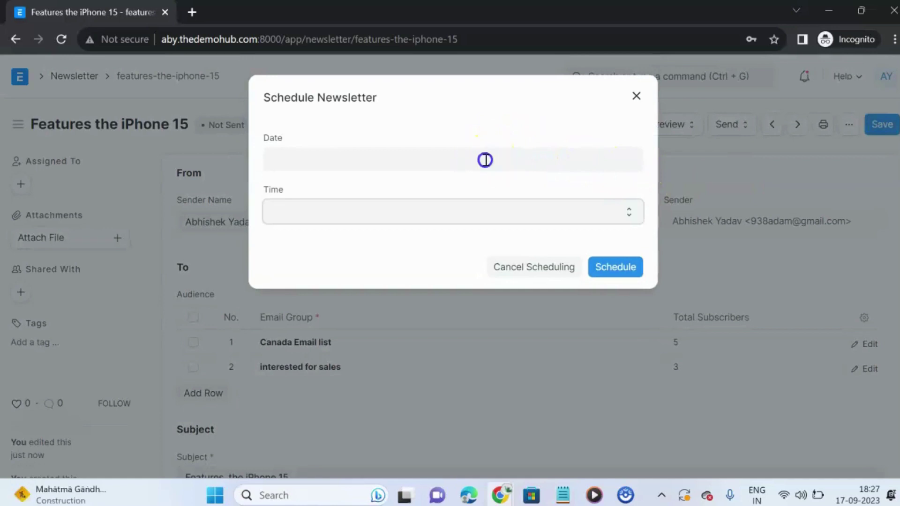
{"action": "left_click", "coordinate": [484, 160]}
{"action": "left_click", "coordinate": [374, 304]}
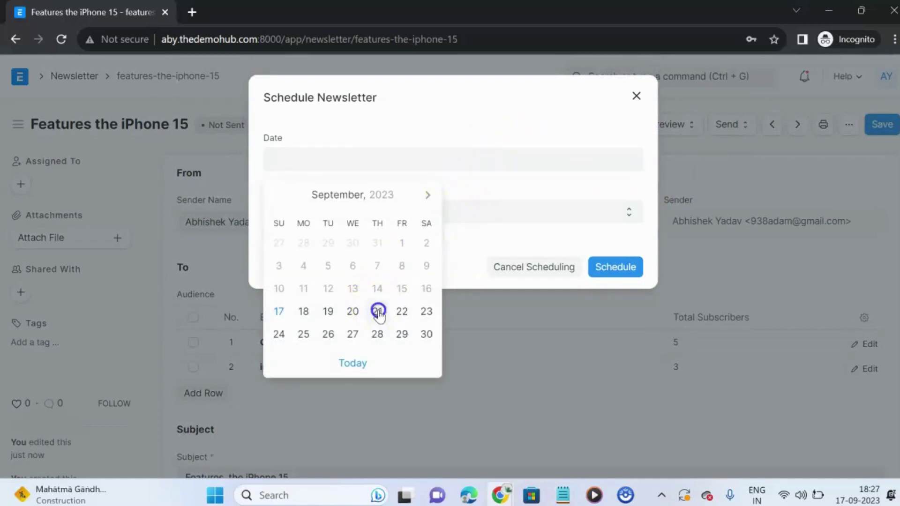
{"action": "left_click", "coordinate": [472, 213]}
{"action": "left_click_drag", "start_coordinate": [402, 305], "coordinate": [403, 310]}
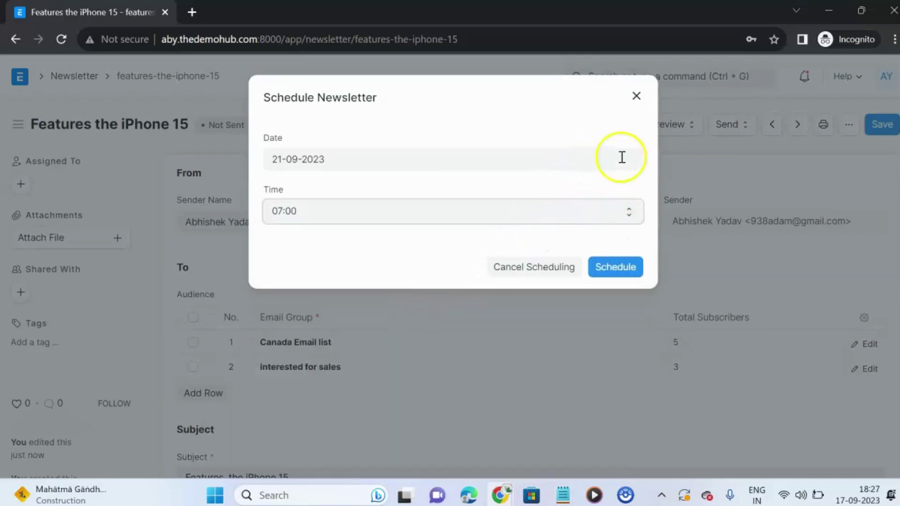
{"action": "left_click", "coordinate": [637, 96]}
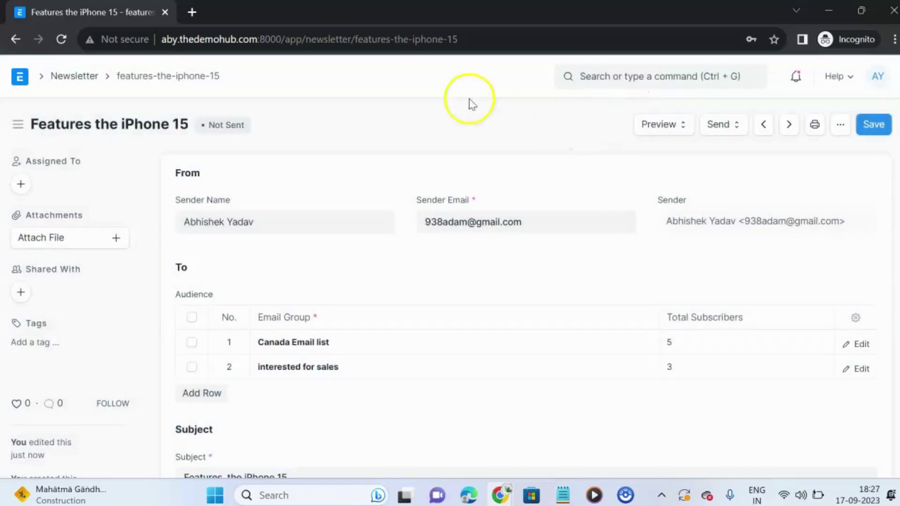
Choose Send now and confirm Yes, so the newsletter goes to all 8 recipients
{"action": "left_click", "coordinate": [727, 125]}
{"action": "left_click", "coordinate": [731, 155]}
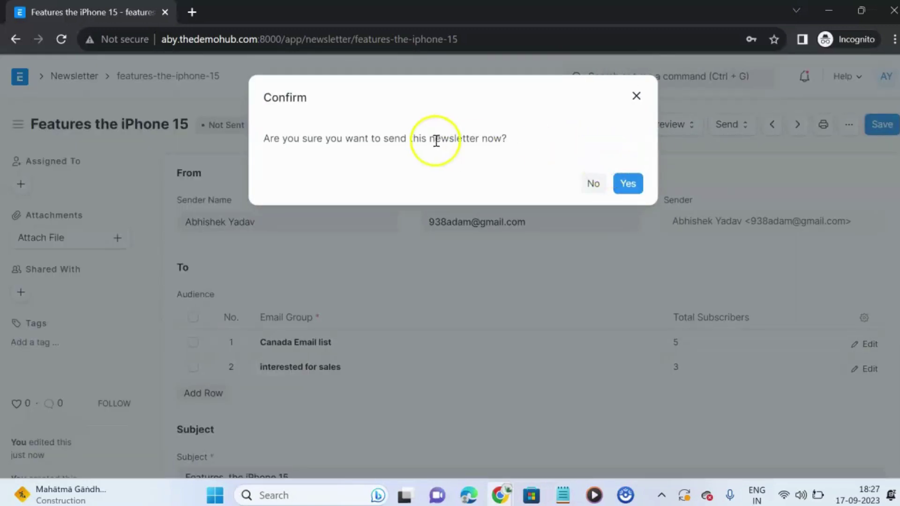
{"action": "left_click", "coordinate": [628, 184]}
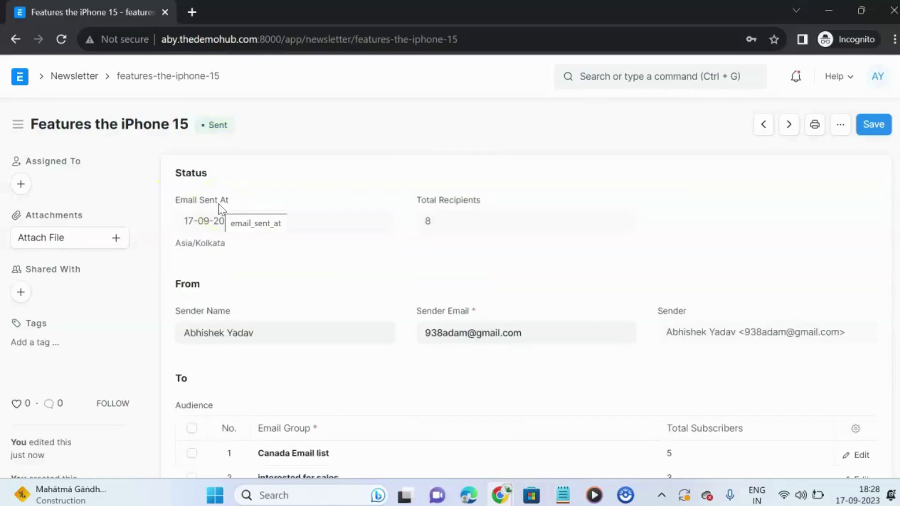
{"action": "scroll", "coordinate": [209, 133], "scroll_direction": "down", "scroll_amount": 2}
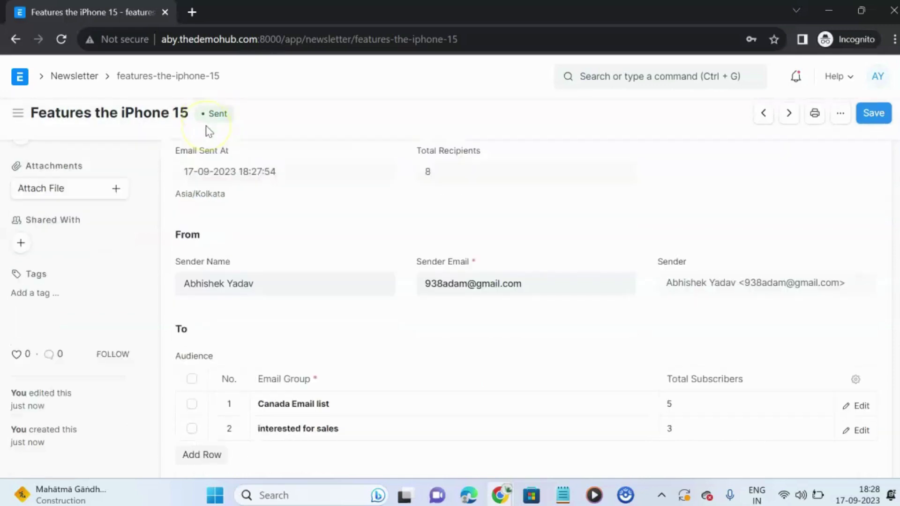
{"action": "scroll", "coordinate": [221, 150], "scroll_direction": "up", "scroll_amount": 2}
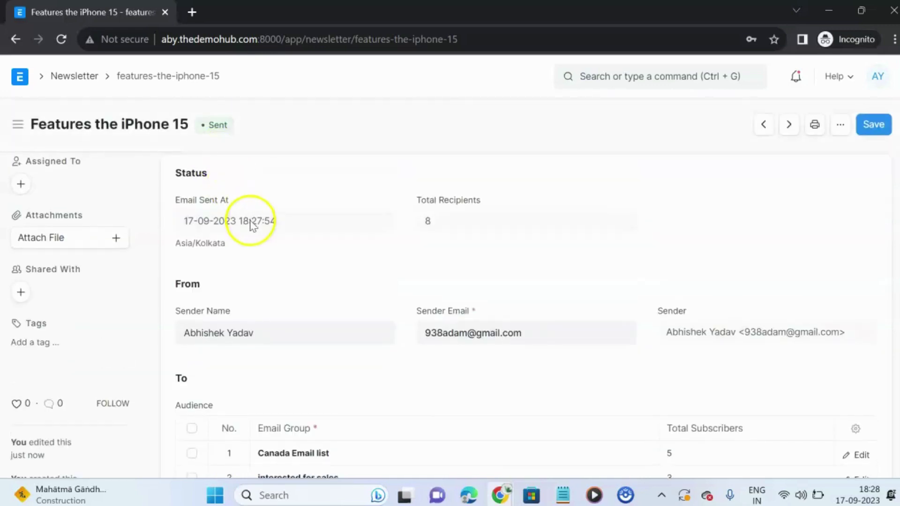